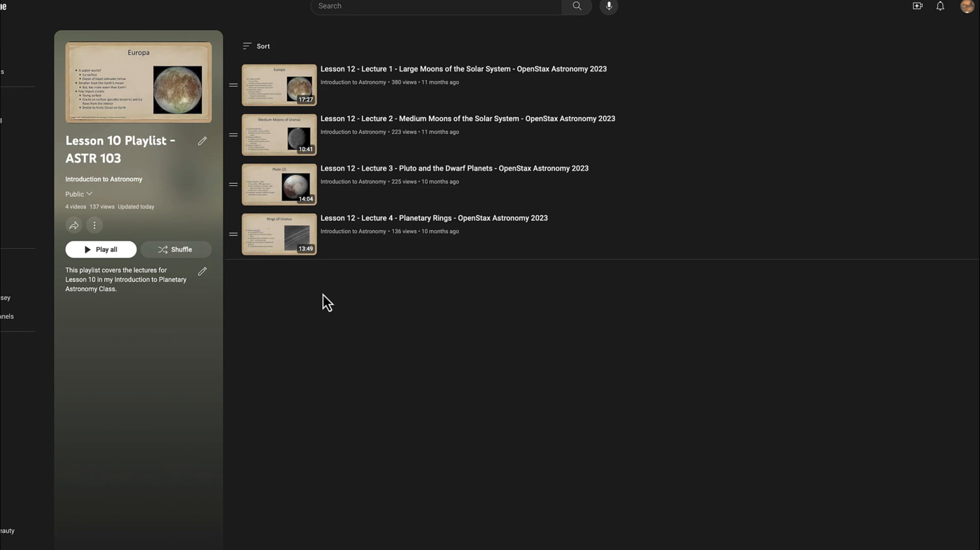
Step: Return to the channel's playlists and copy the link of the Lesson 10 Playlist - ASTR 103
click(8, 159)
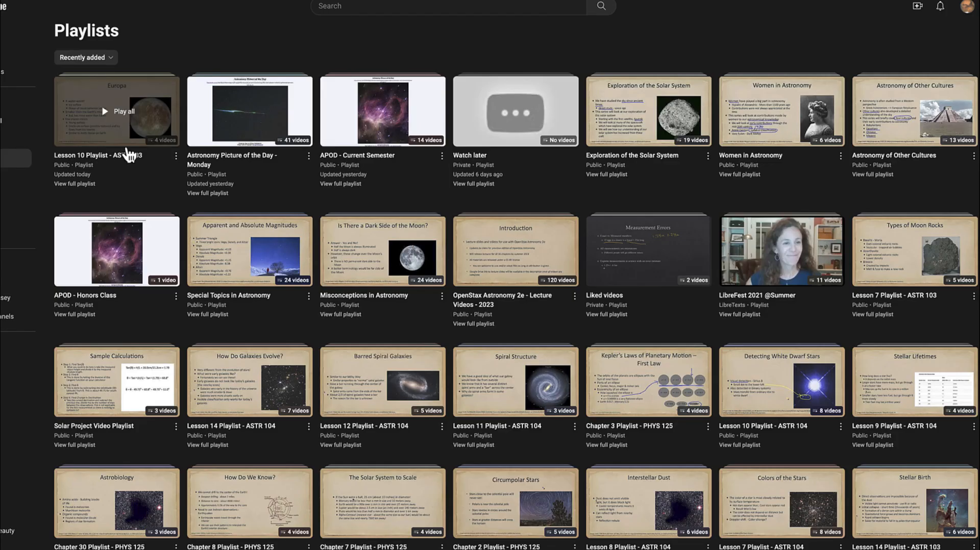
click(176, 156)
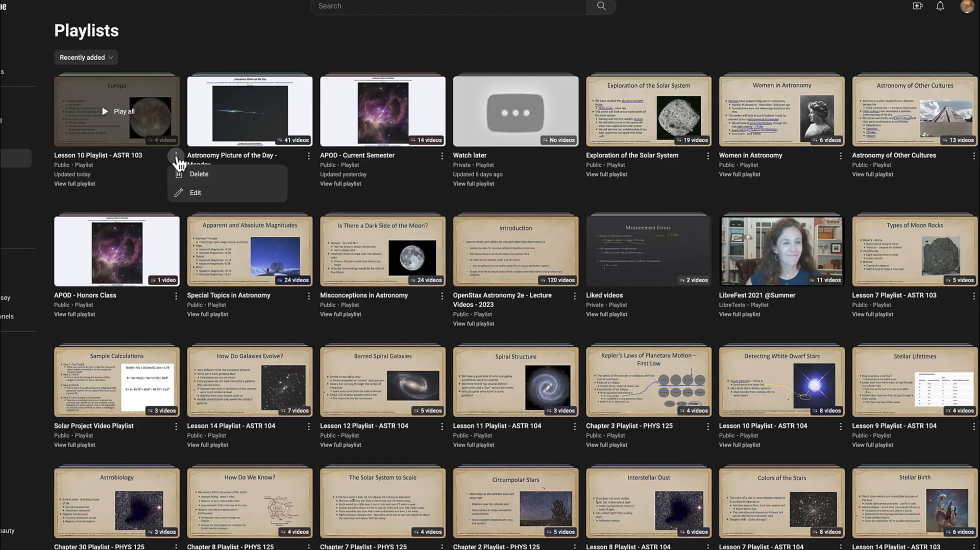
right_click(109, 157)
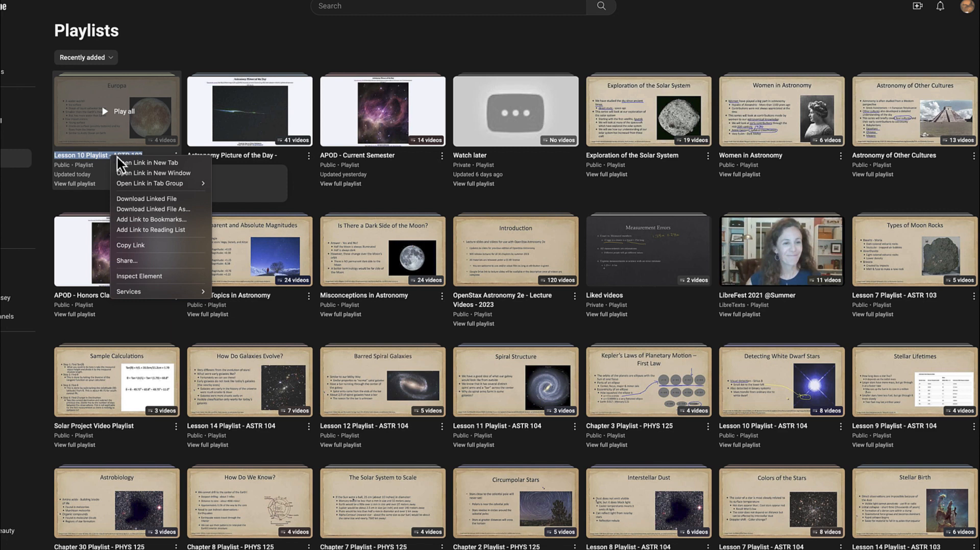
click(145, 247)
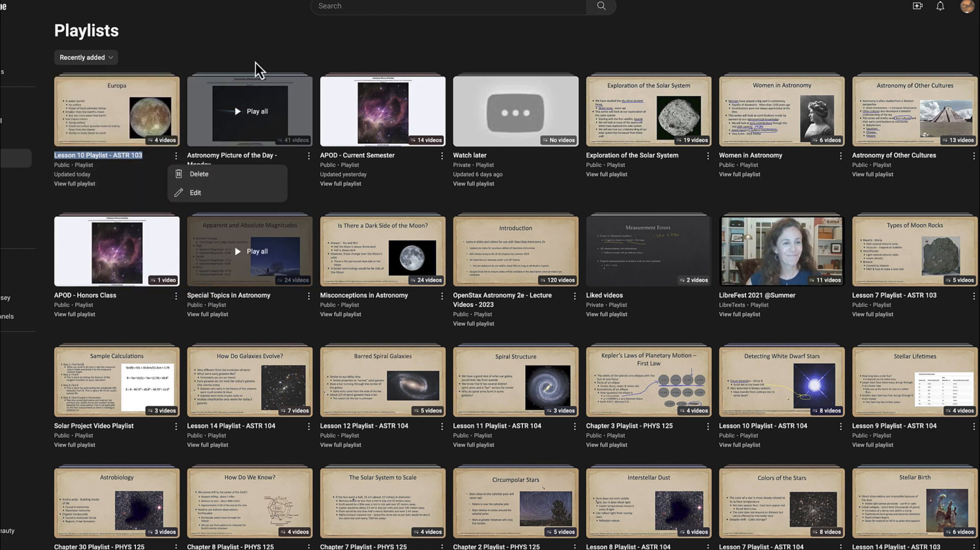
click(229, 42)
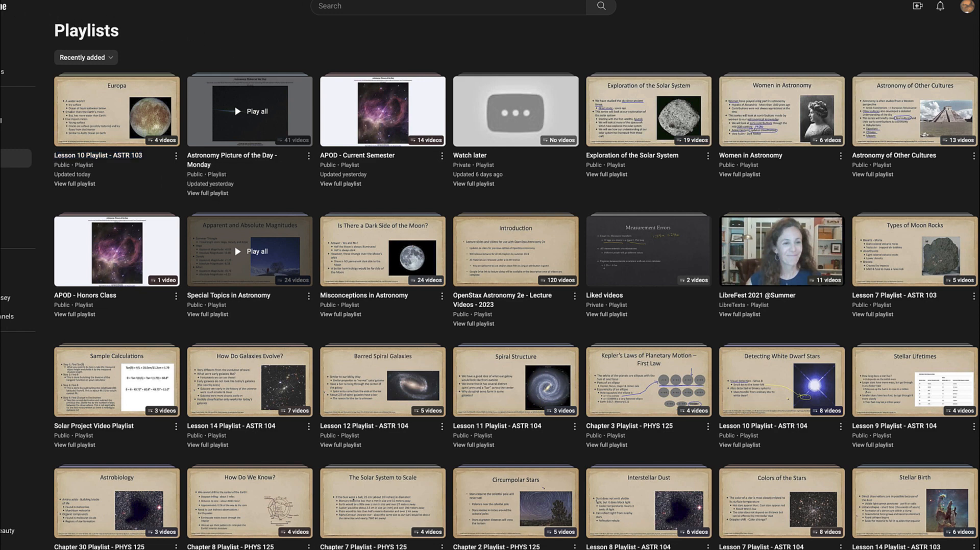
Step: Switch to the D2L course and add a link titled New Playlist with the copied playlist URL to Lesson 1 - Lecture Materials
click(2, 2)
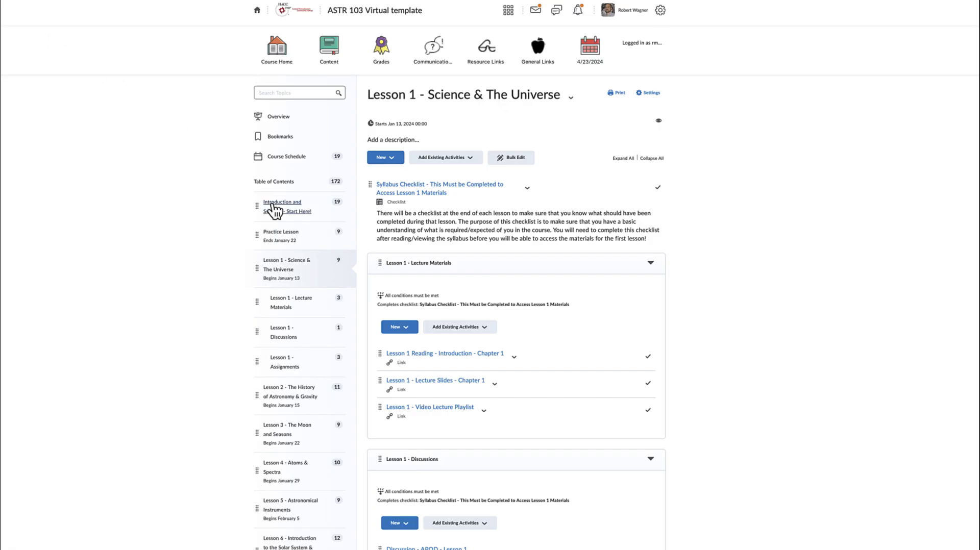
click(411, 329)
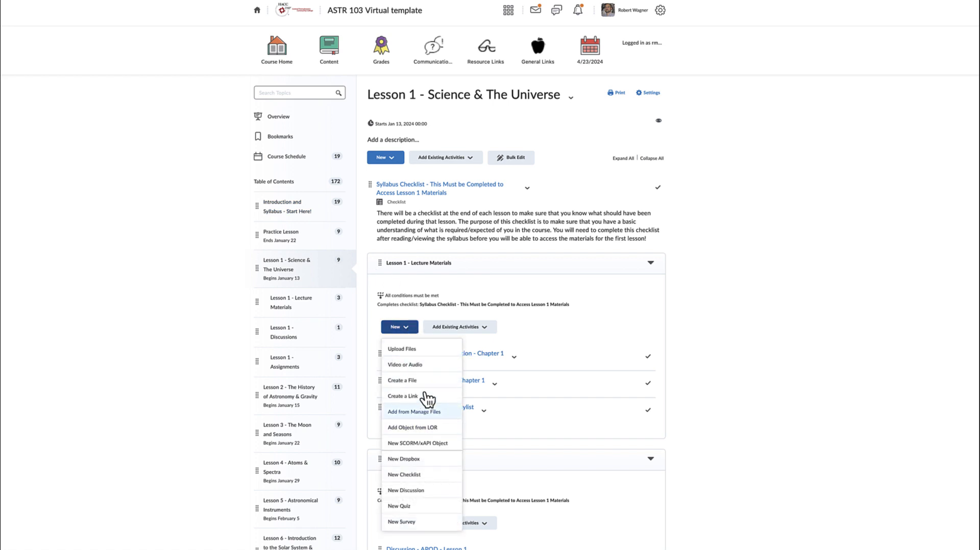
click(412, 397)
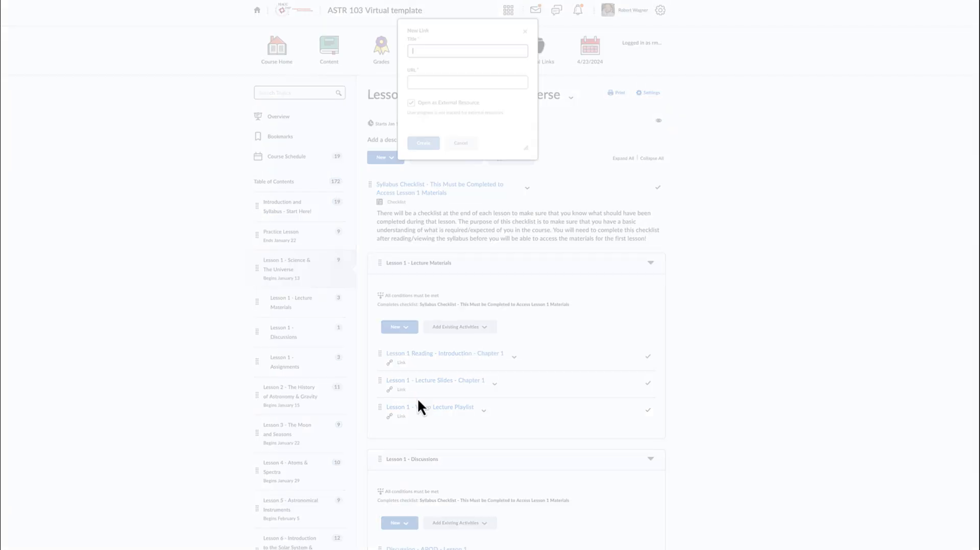
click(429, 82)
key(ctrl+v)
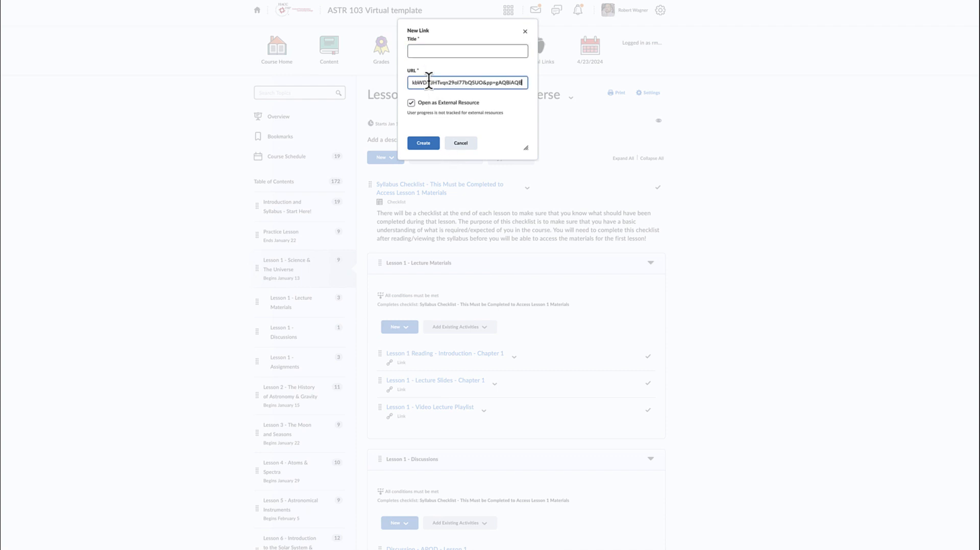
click(439, 51)
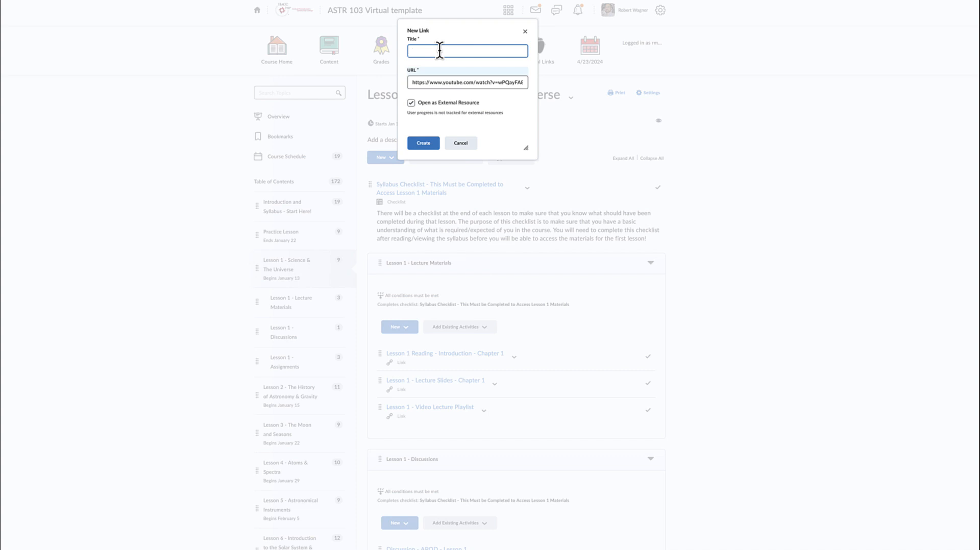
text(New Playlist)
click(431, 146)
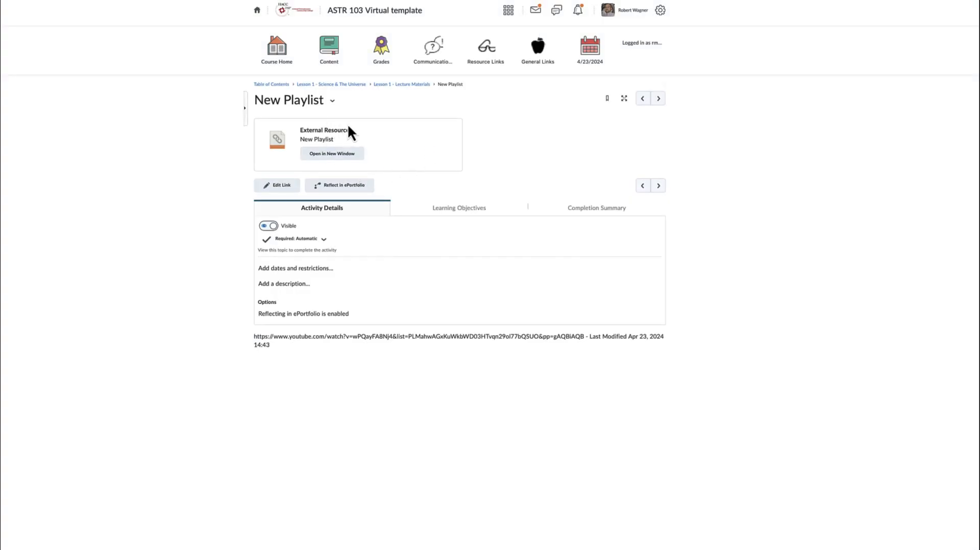
Step: Test the New Playlist link from Lesson 1 - Lecture Materials and pause the playback
click(397, 85)
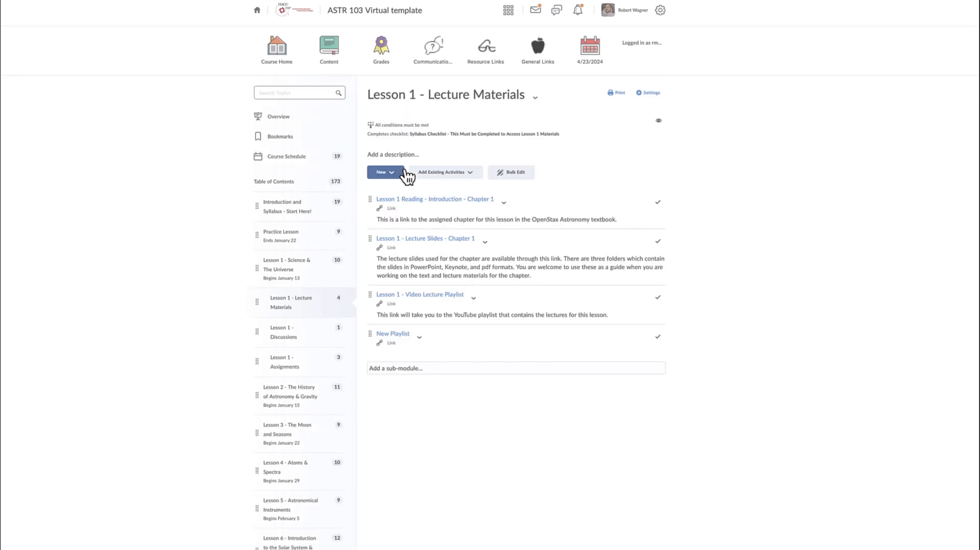
click(397, 335)
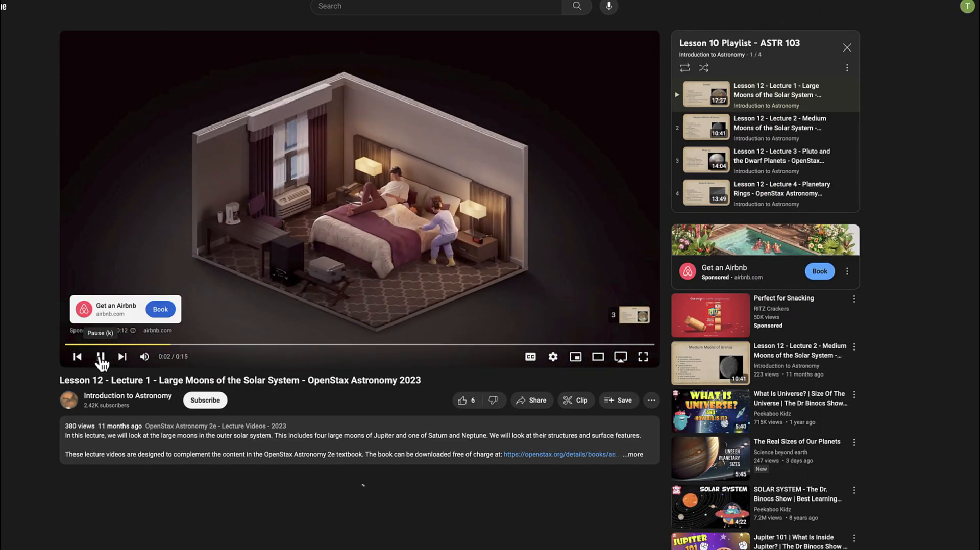
click(101, 357)
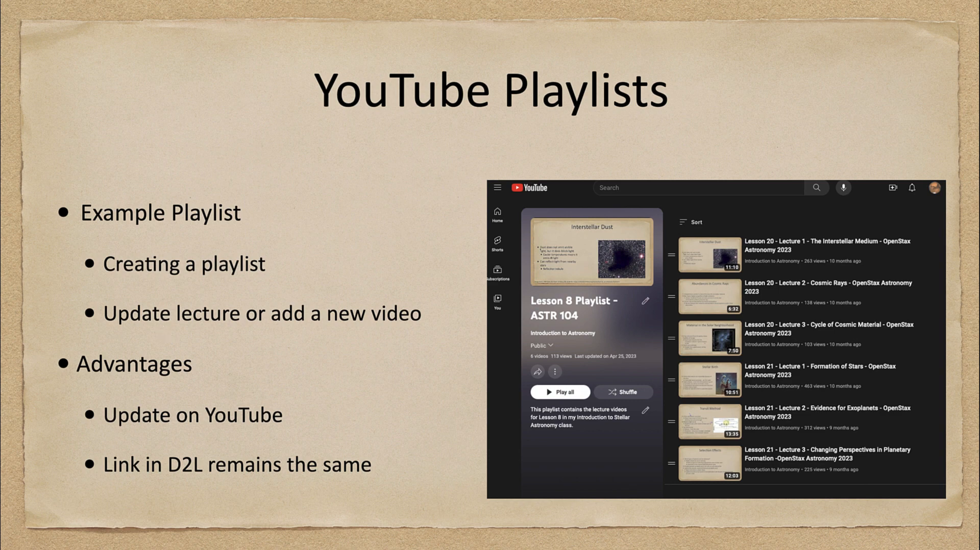
key(Right)
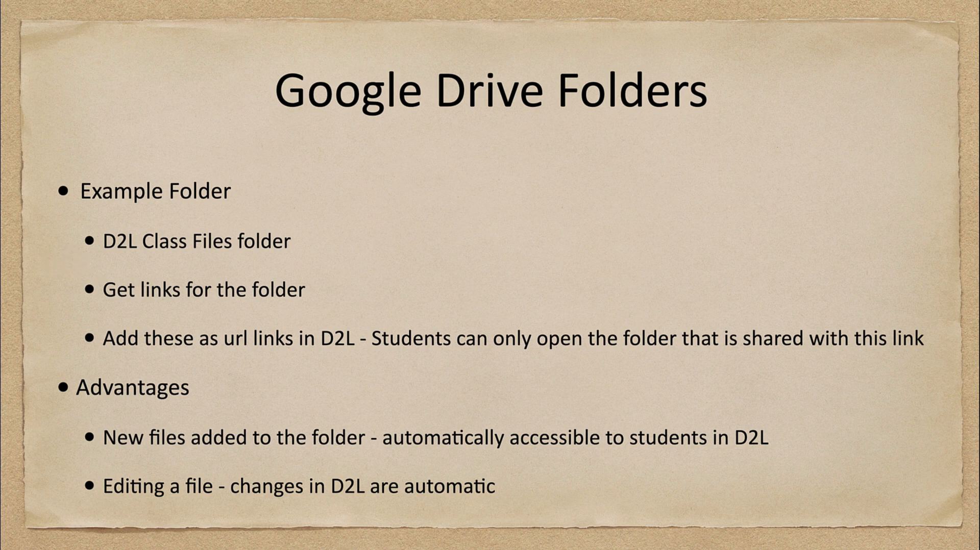
mouse_move(166, 220)
mouse_down()
mouse_move(84, 265)
mouse_move(343, 270)
mouse_move(151, 219)
mouse_up()
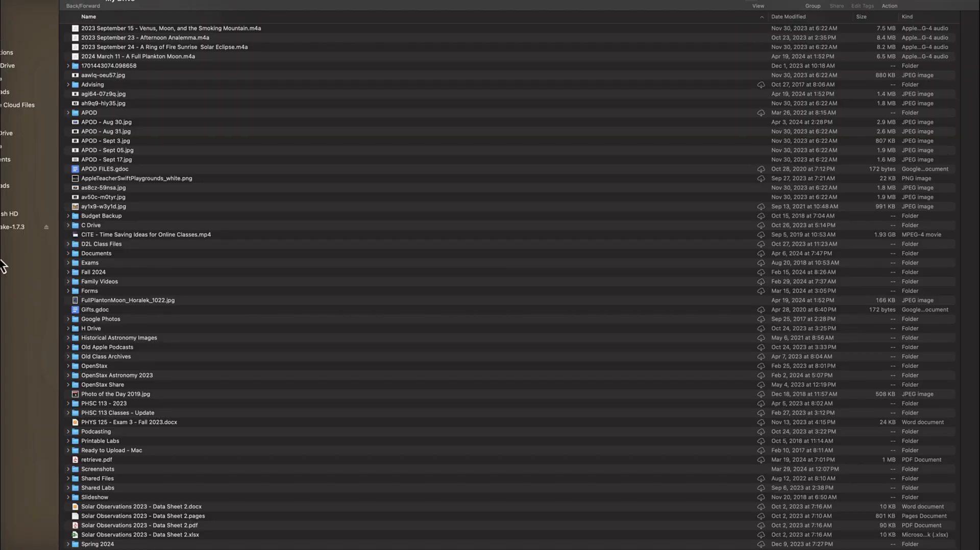
Step: Copy the Google Drive link of the Lesson 1 Discussion Prompts folder, found in D2L Class Files under Discussions, ASTR 103
double_click(77, 244)
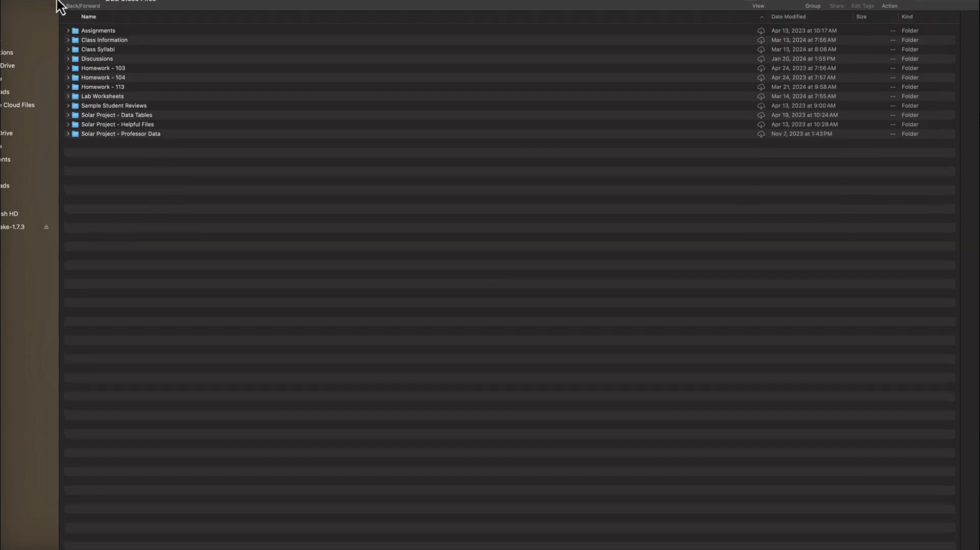
double_click(75, 60)
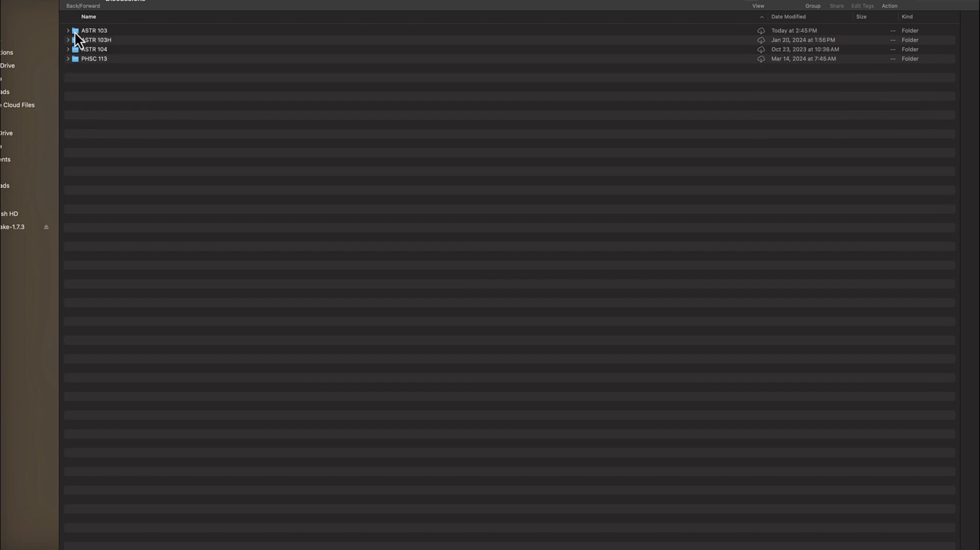
double_click(74, 32)
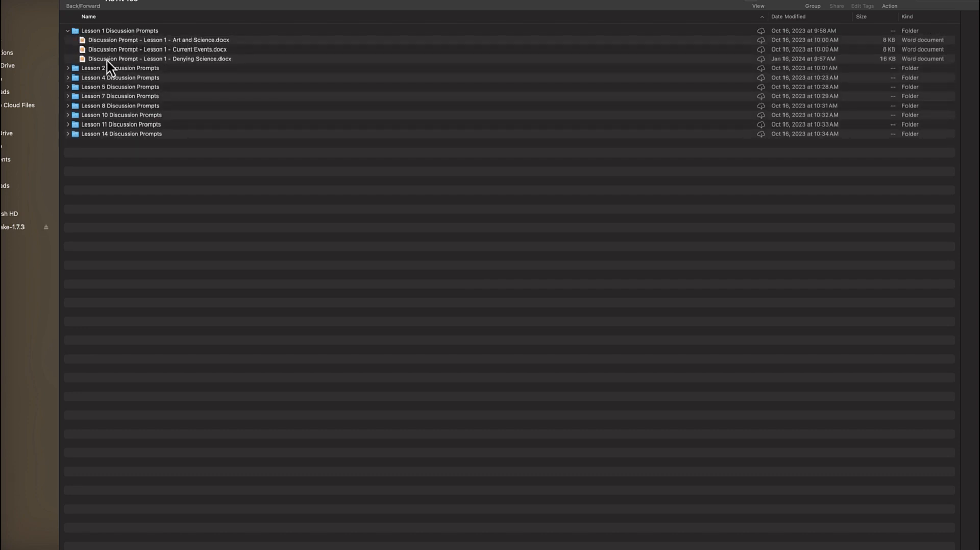
right_click(73, 30)
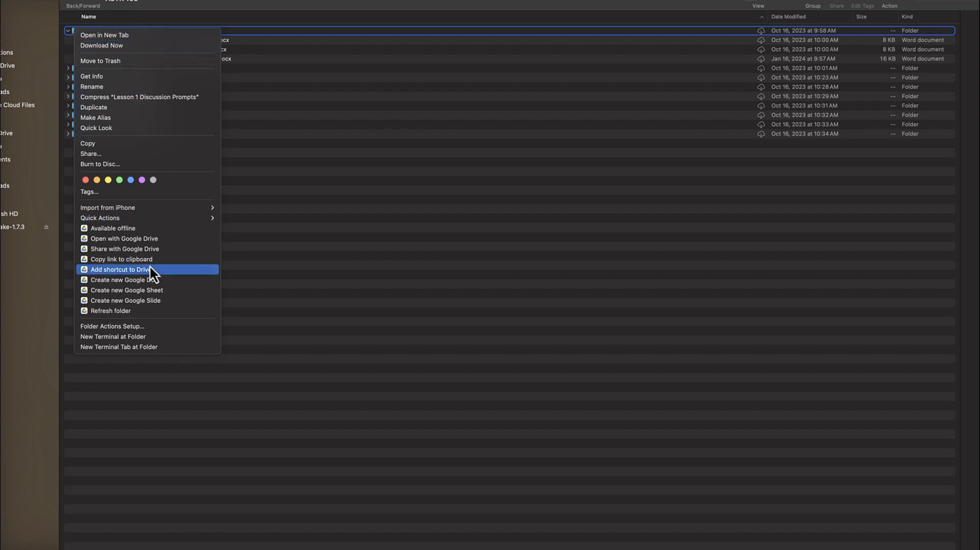
click(130, 259)
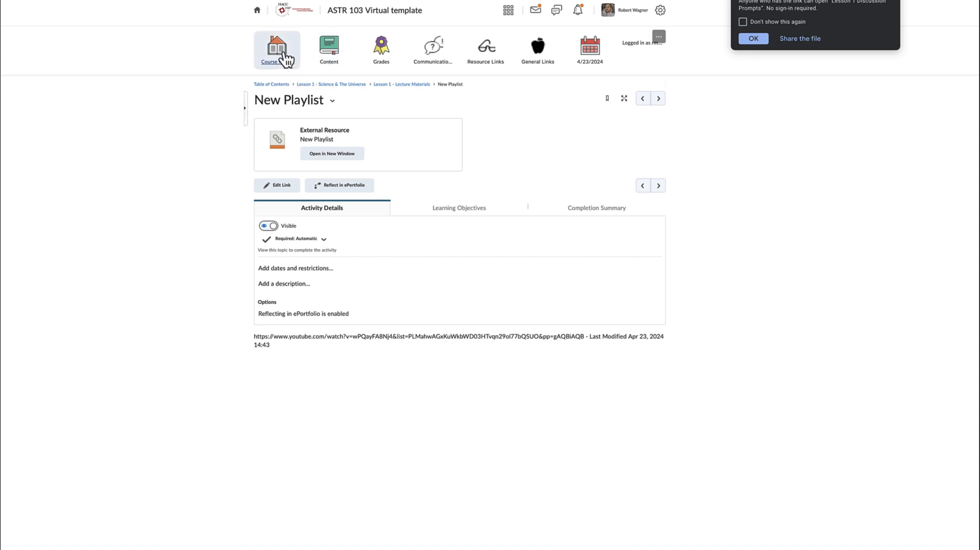
Step: In the D2L course's Lesson 1 - Lecture Materials, add a link titled Google Drive Folder with the copied folder URL
click(281, 51)
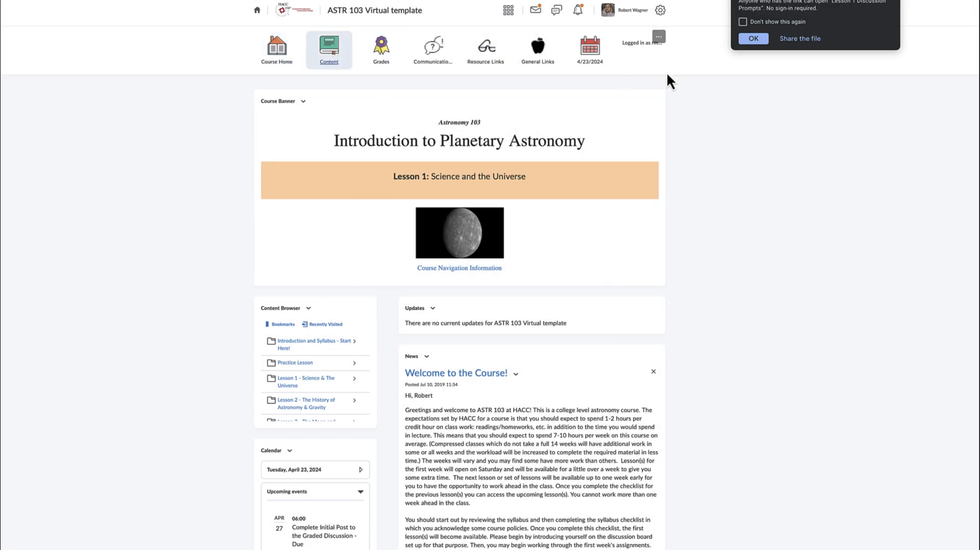
click(753, 38)
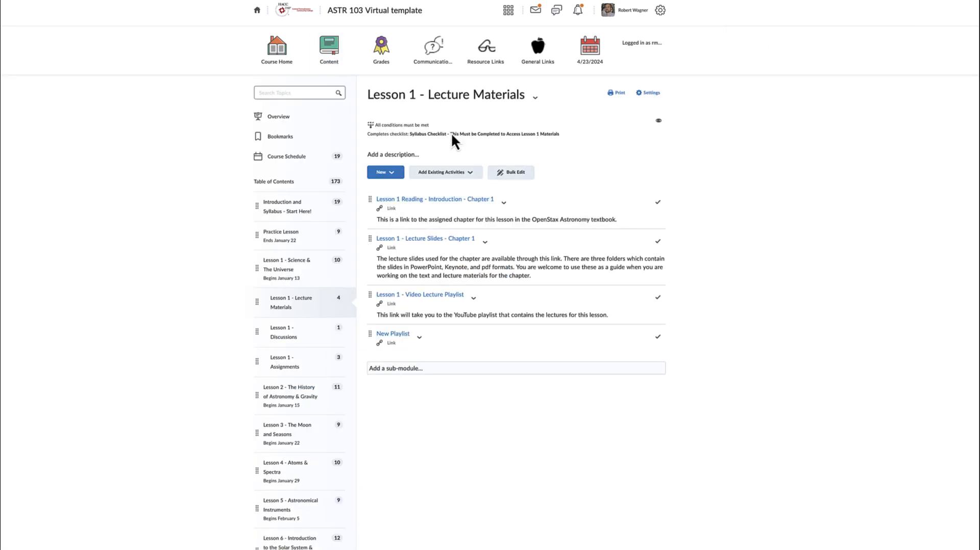
click(392, 174)
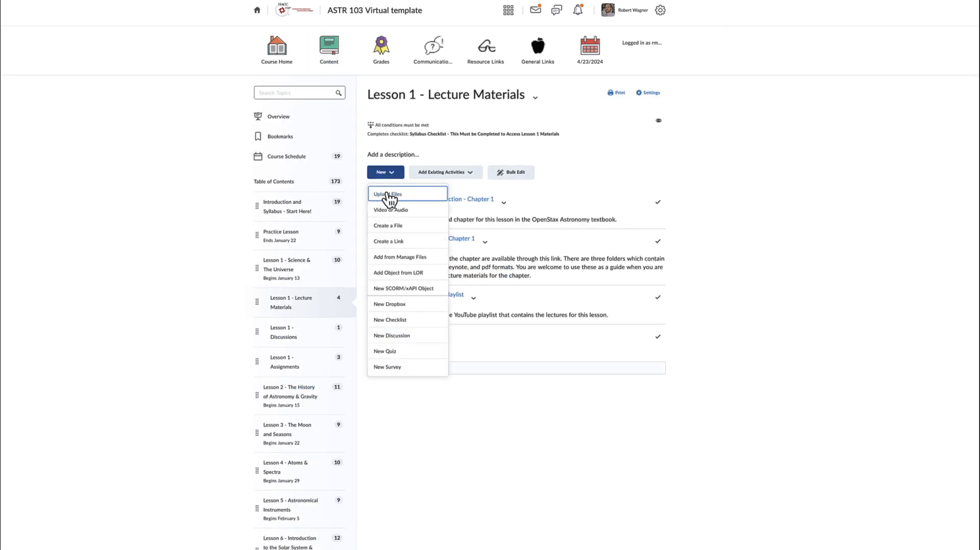
click(394, 242)
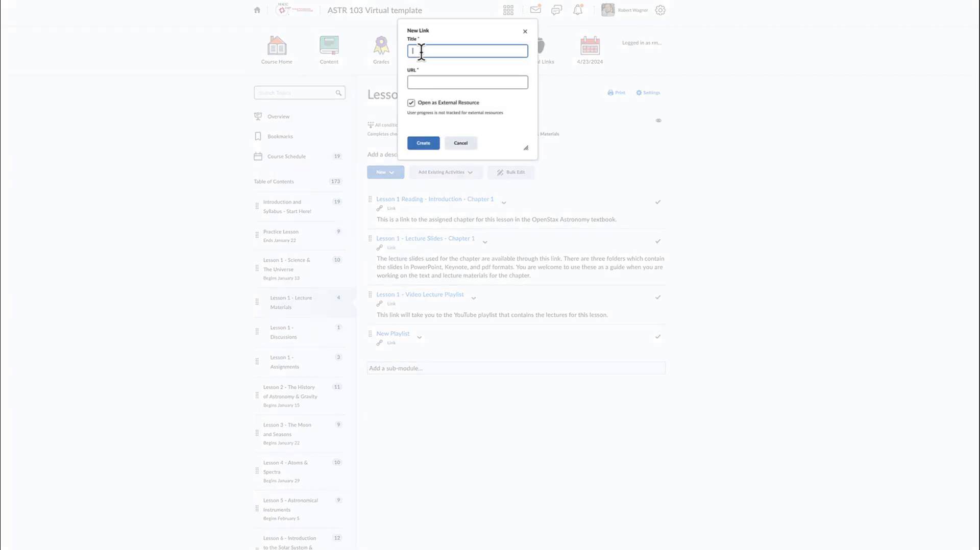
text(Google Drive Folder)
click(439, 81)
key(ctrl+v)
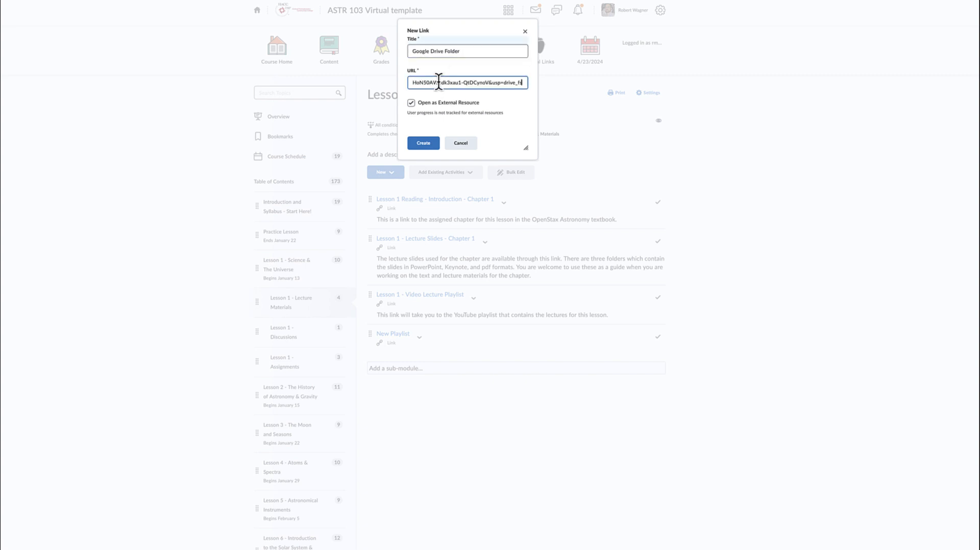
click(423, 146)
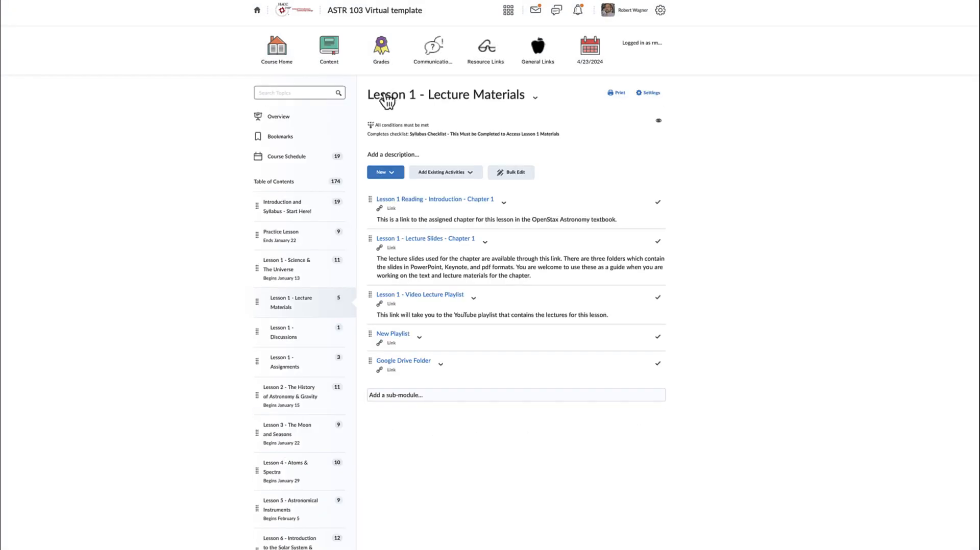
Step: Open the Google Drive Folder link and go up through the parent folders to My Drive to examine where D2L Class Files sits
click(411, 362)
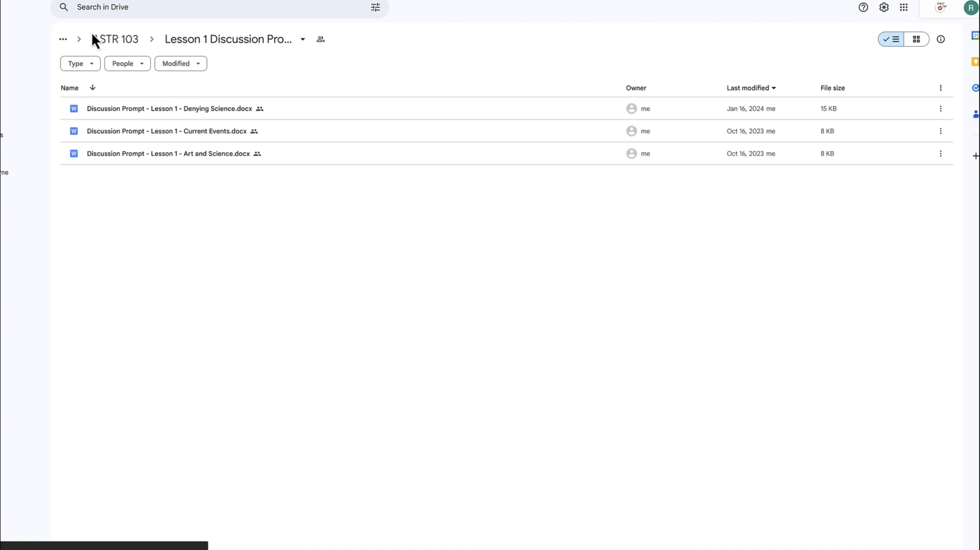
click(178, 45)
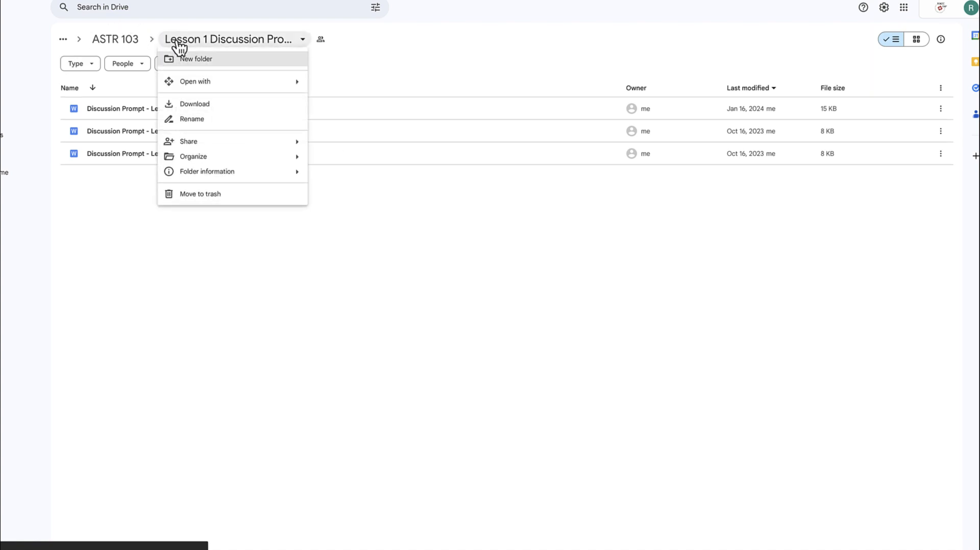
click(120, 40)
click(121, 41)
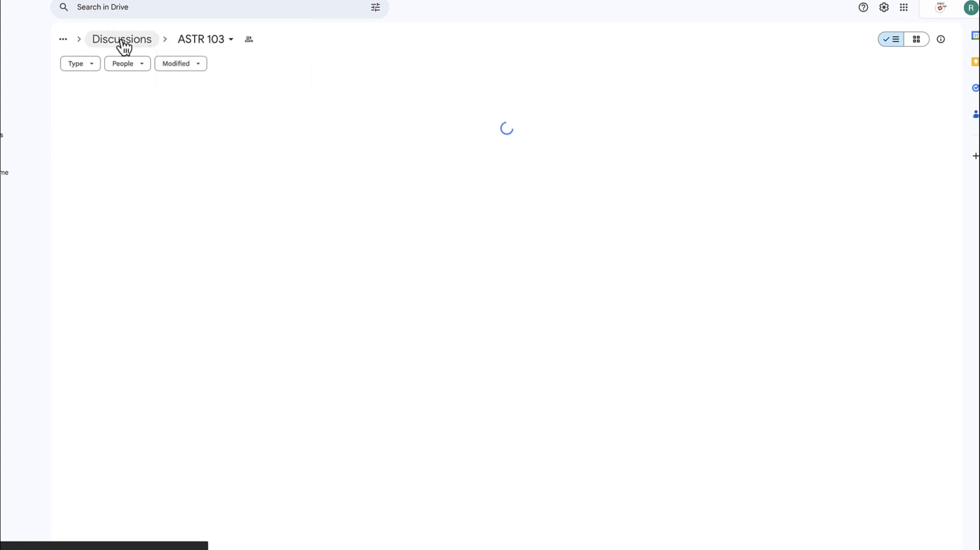
click(101, 42)
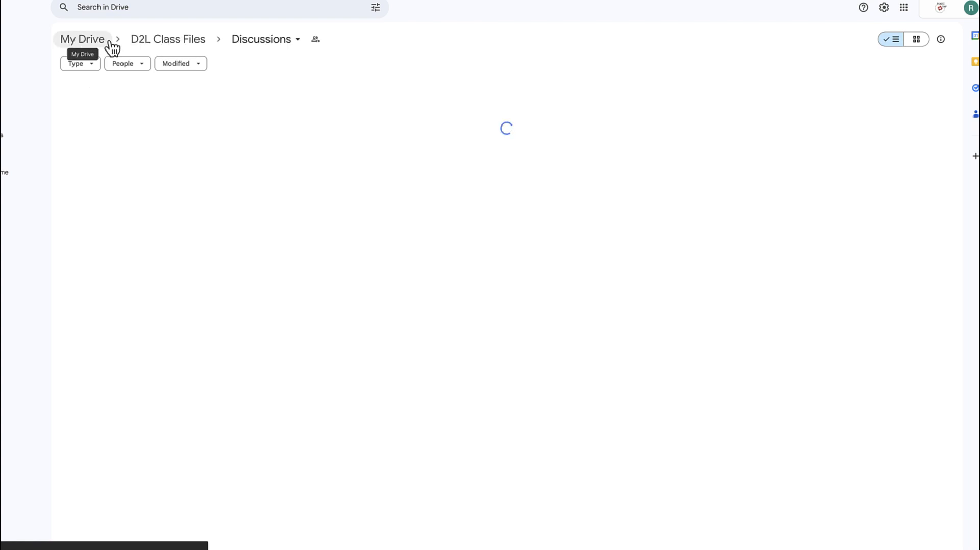
click(169, 45)
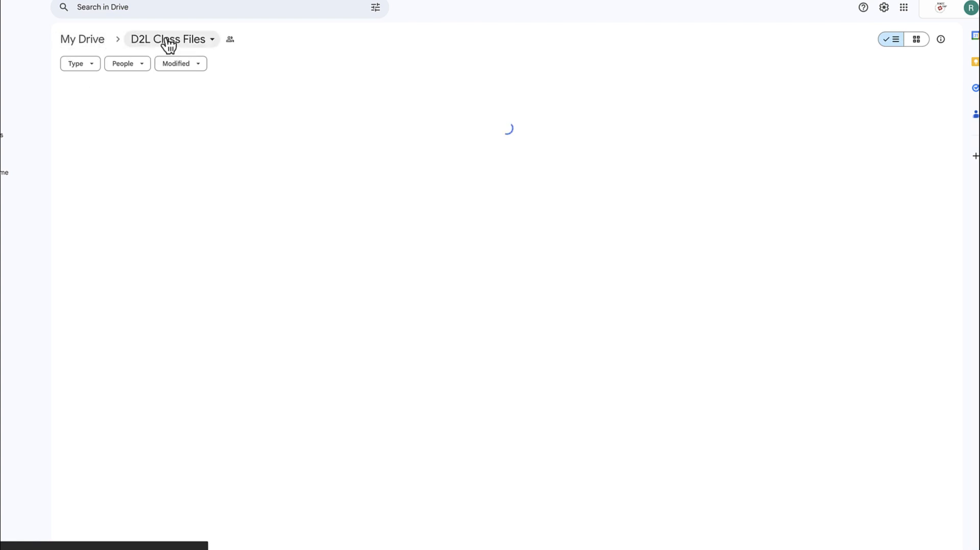
click(169, 44)
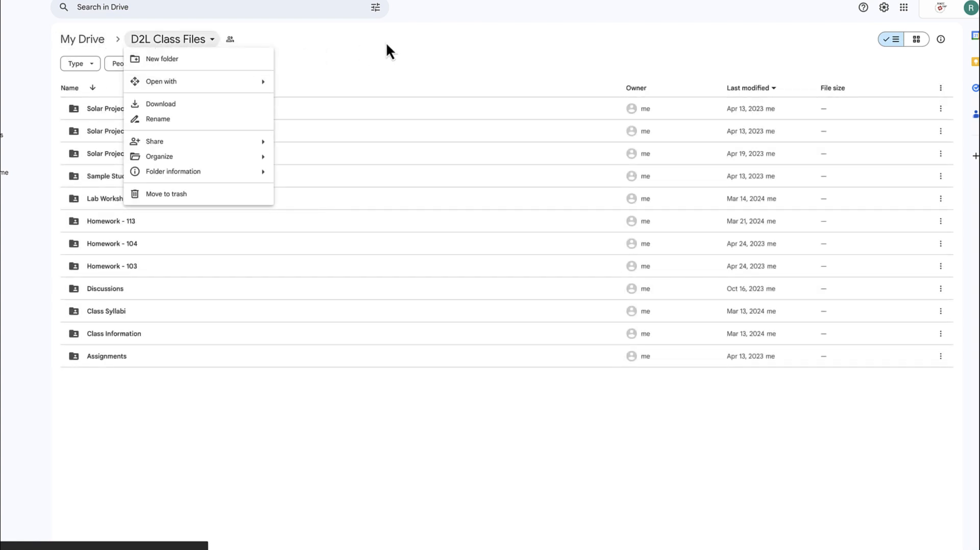
click(142, 42)
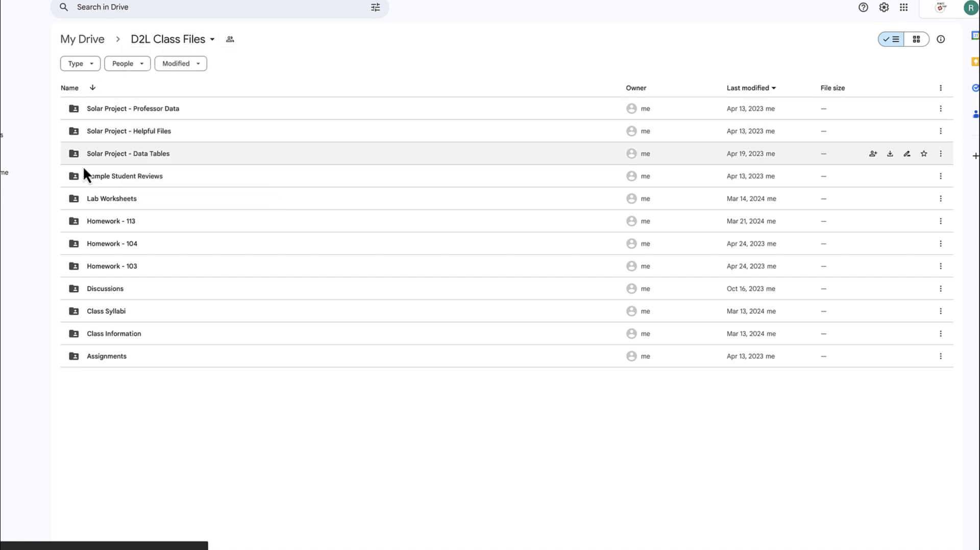
click(88, 44)
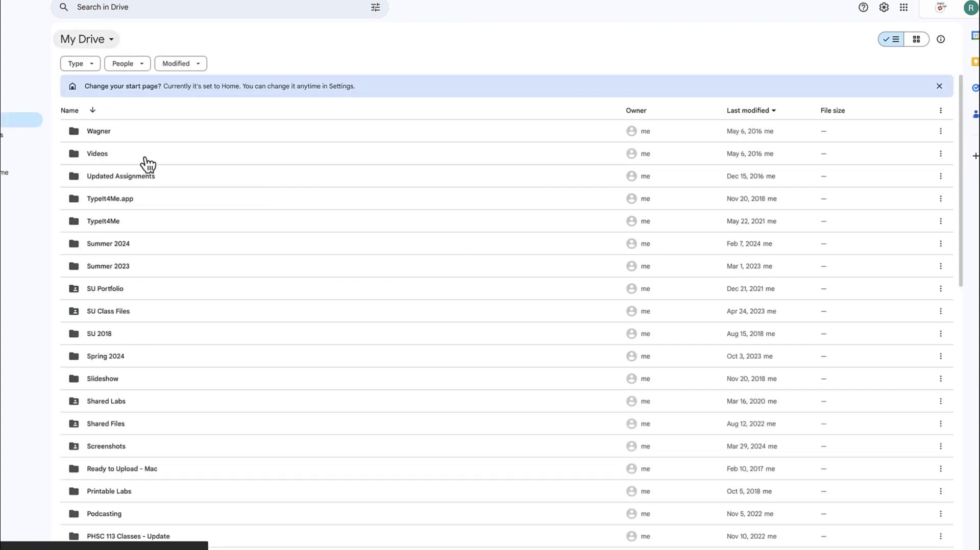
scroll(239, 280, down, 4)
scroll(236, 279, down, 10)
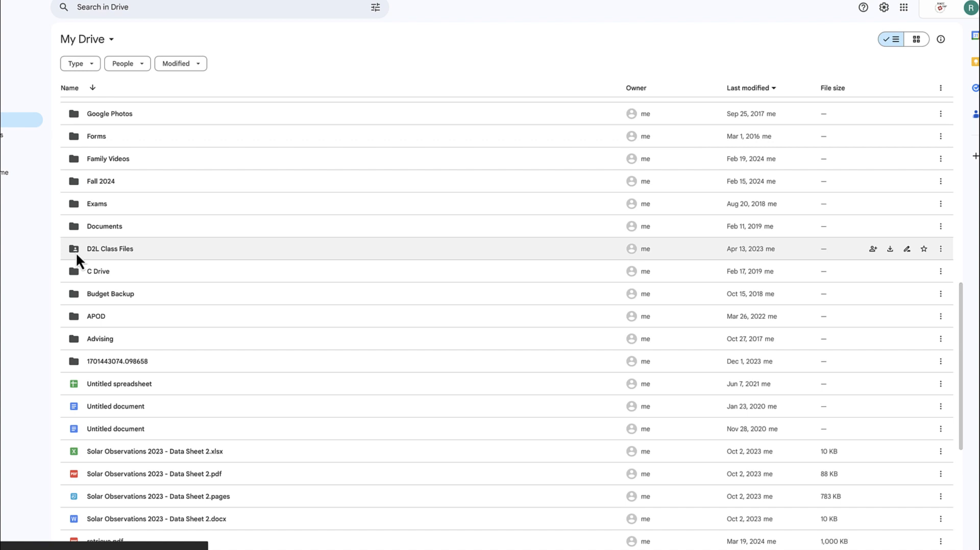
scroll(76, 252, up, 1)
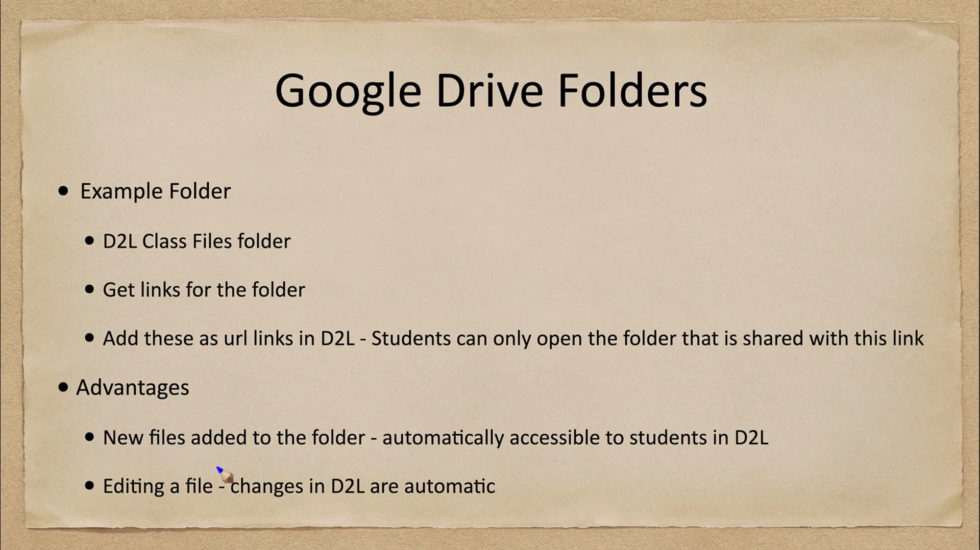
drag(198, 459, 368, 452)
mouse_move(690, 407)
mouse_down()
mouse_move(823, 408)
mouse_move(752, 467)
mouse_move(791, 408)
mouse_up()
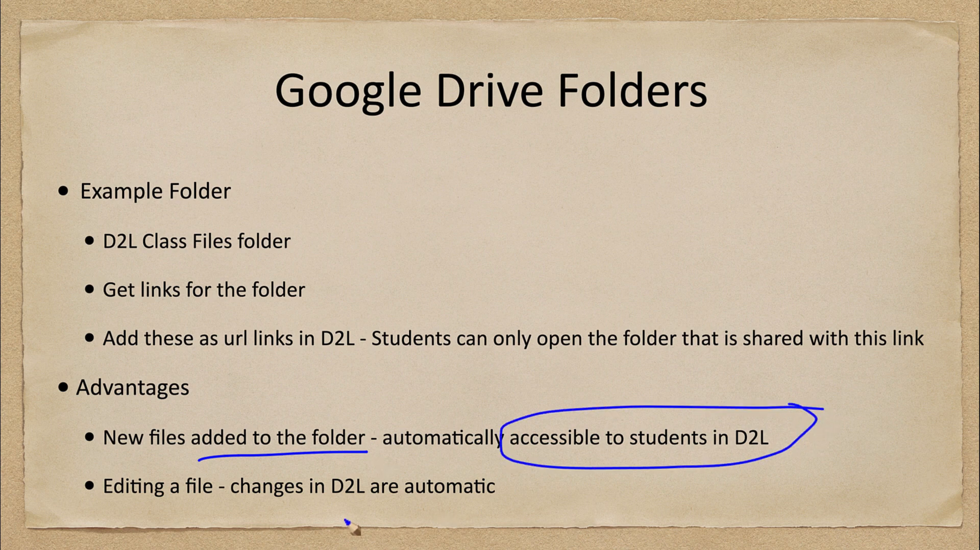
drag(87, 502, 223, 507)
mouse_move(387, 466)
mouse_down()
mouse_move(301, 467)
mouse_move(549, 491)
mouse_move(360, 470)
mouse_up()
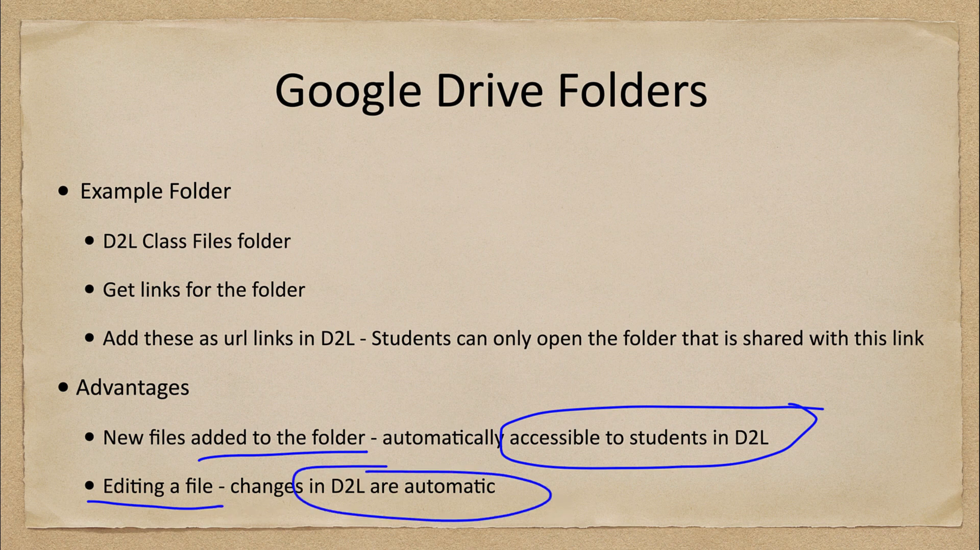